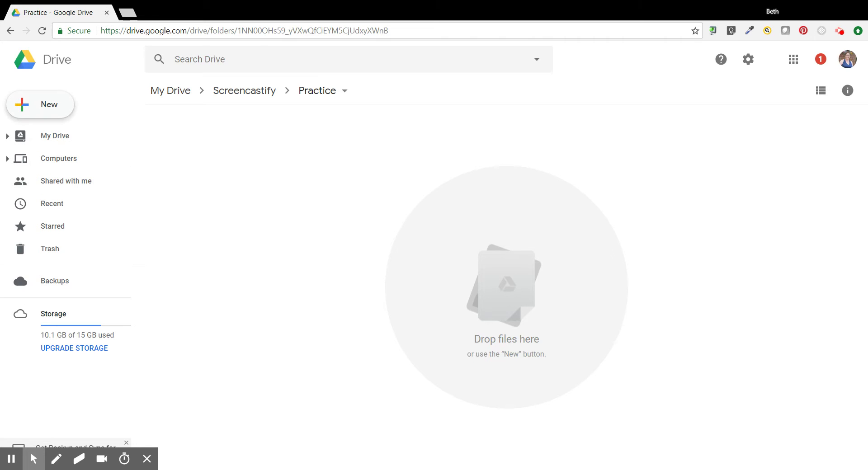
# Create a new blank Google Form in the Practice folder
pyautogui.click(35, 105)
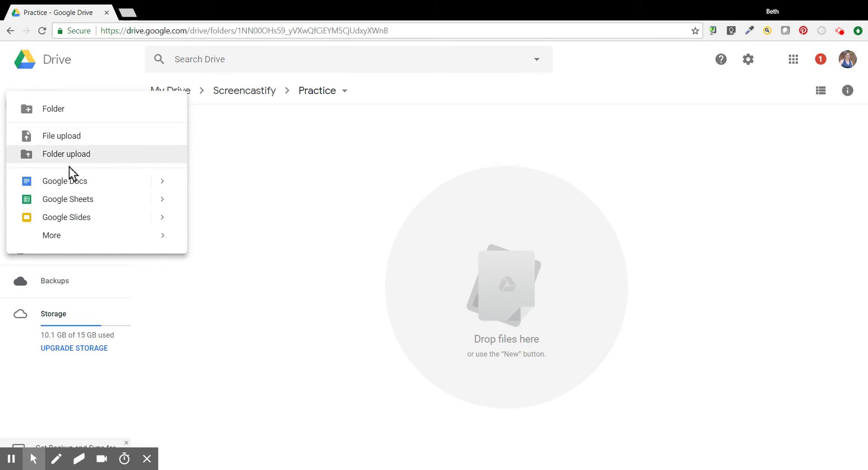
pyautogui.moveTo(64, 238)
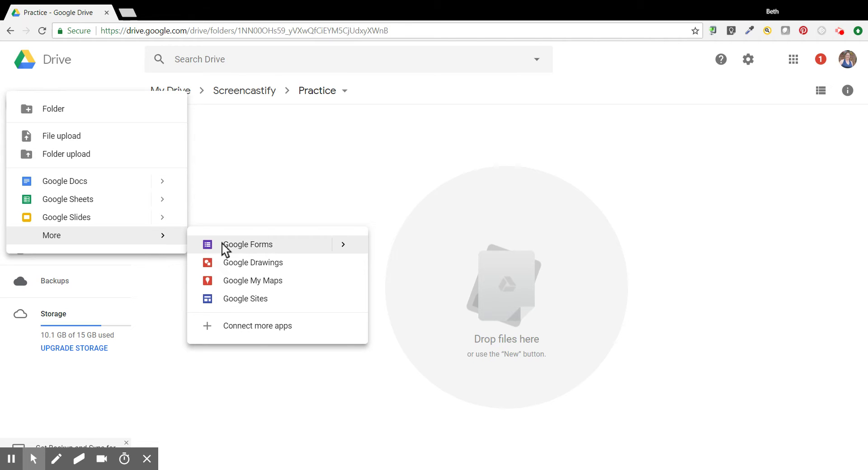
pyautogui.click(224, 247)
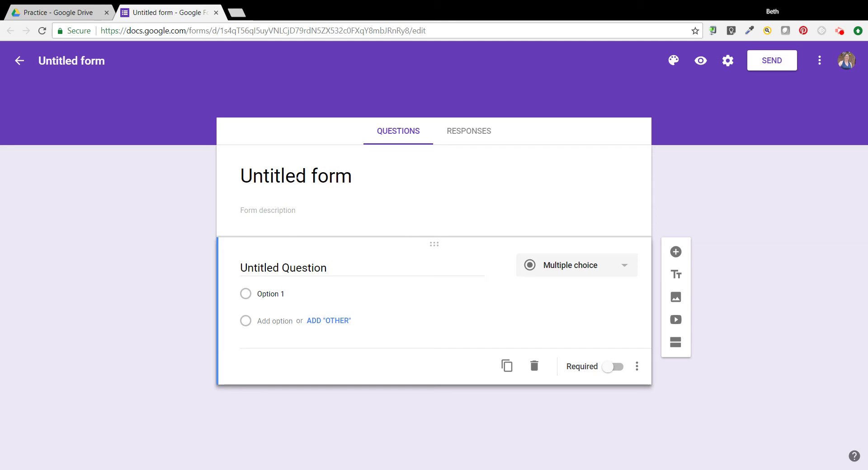
# Set the form's title to "Practice Form"
pyautogui.click(296, 174)
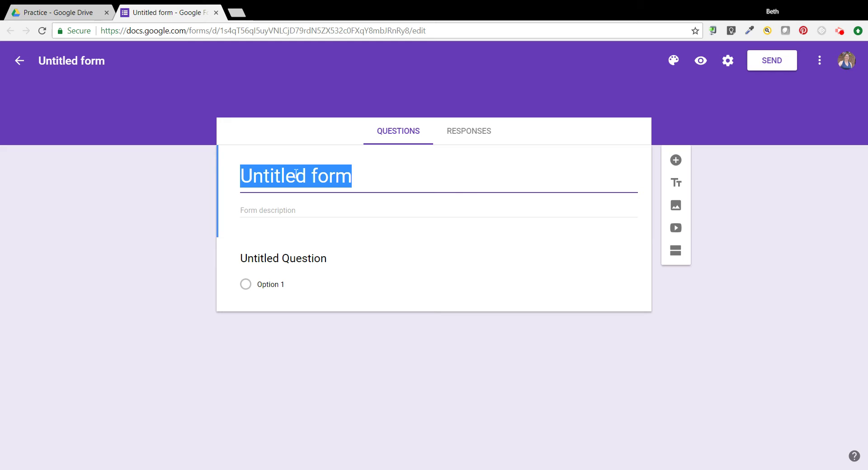
pyautogui.write('Pr')
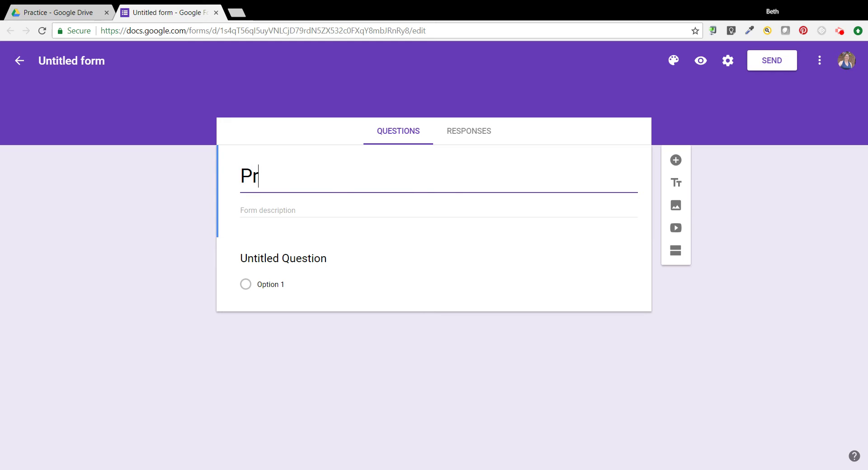
pyautogui.write('actice ')
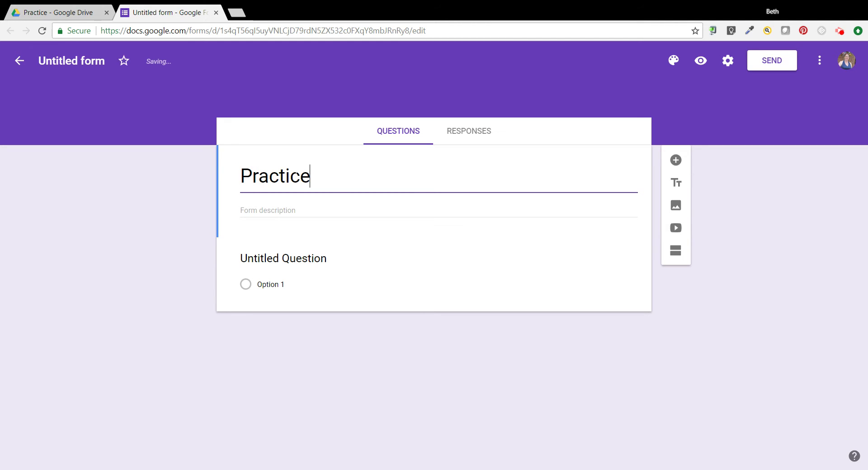
pyautogui.write('Form')
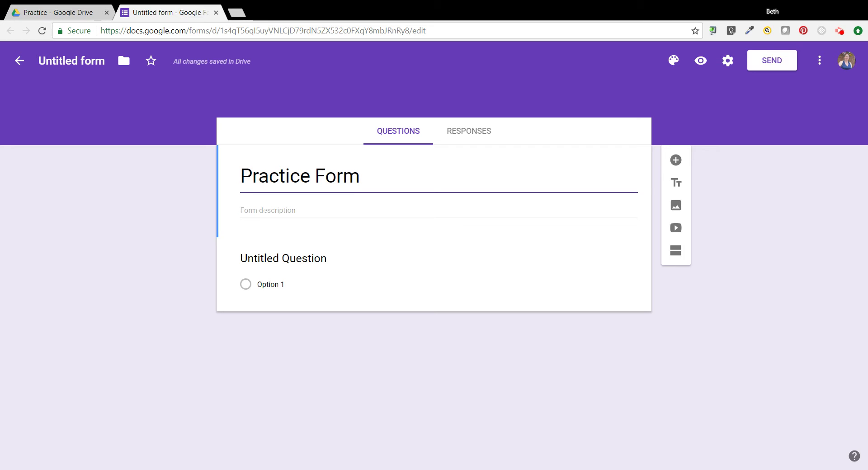
# Enter "This is where the directions go." as the form description
pyautogui.press('Tab')
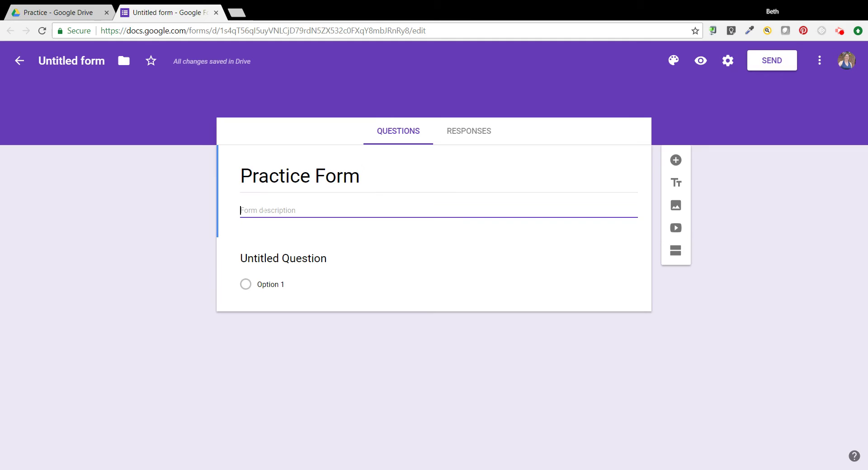
pyautogui.write('This is where the directions')
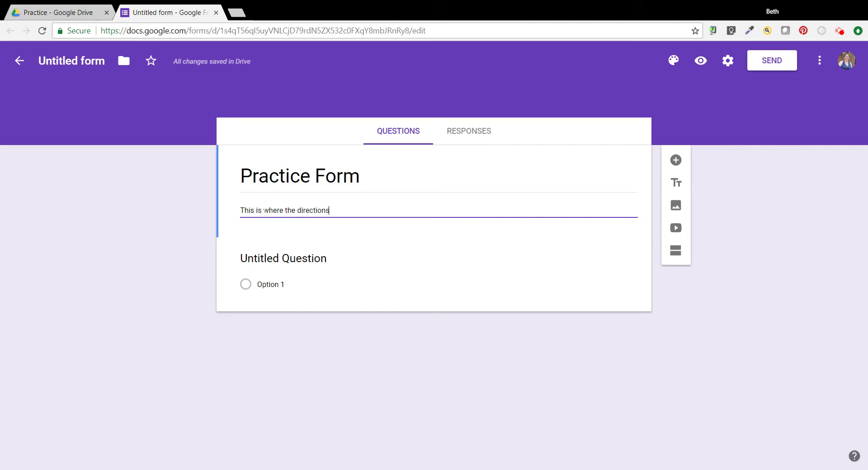
pyautogui.write(' fo')
pyautogui.press('BackSpace')
pyautogui.press('BackSpace')
pyautogui.write('go.')
# Replace the untitled question's text with "Question Number 1"
pyautogui.click(263, 259)
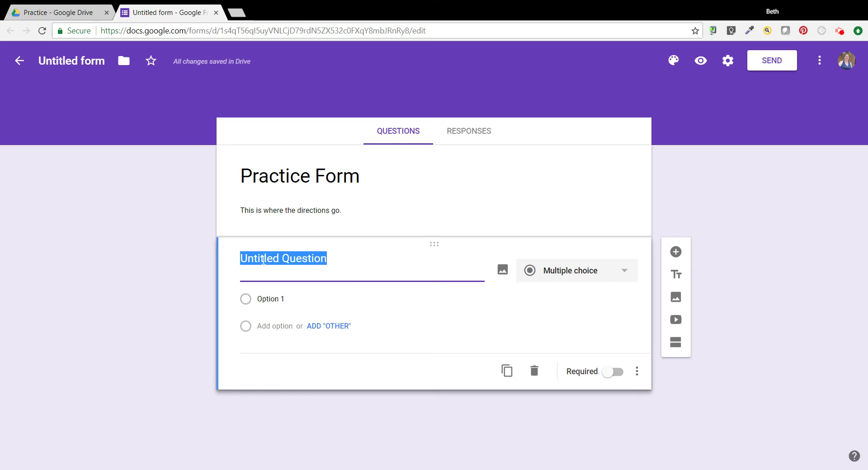
pyautogui.write('Question ')
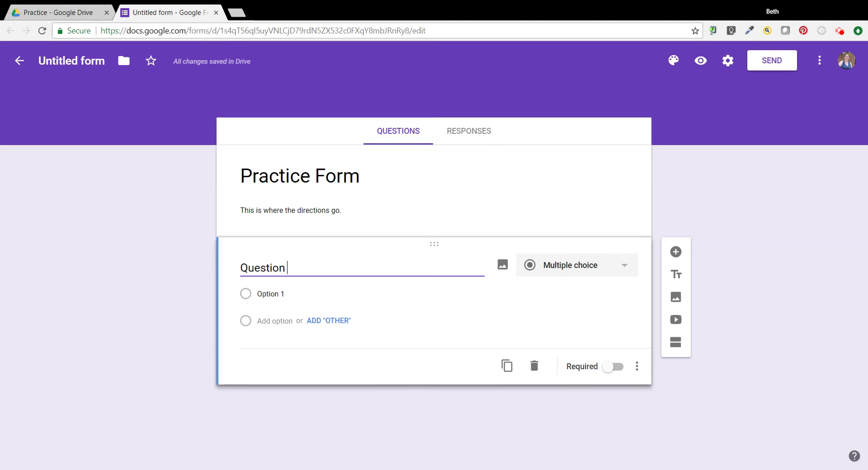
pyautogui.write('Number')
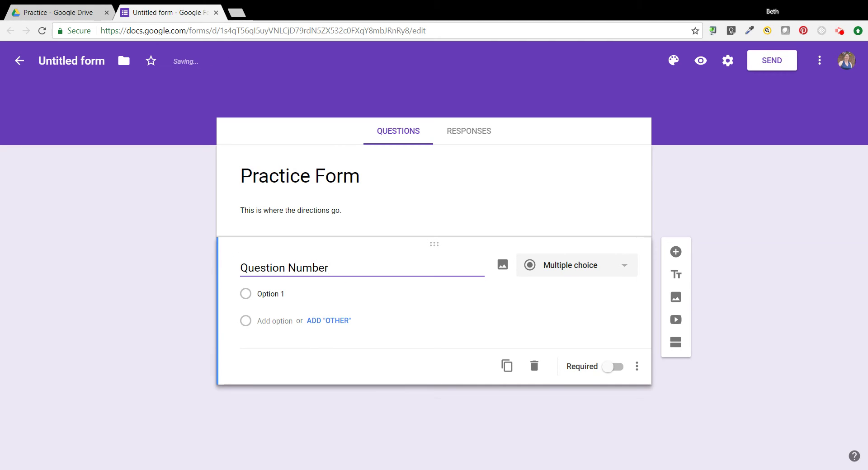
pyautogui.write(' 1')
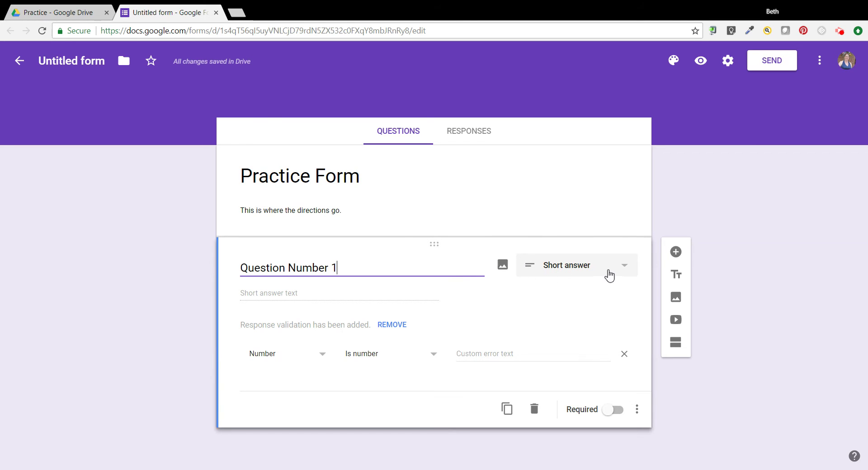
# Try the Short answer and Paragraph answer types on Question Number 1
pyautogui.click(621, 269)
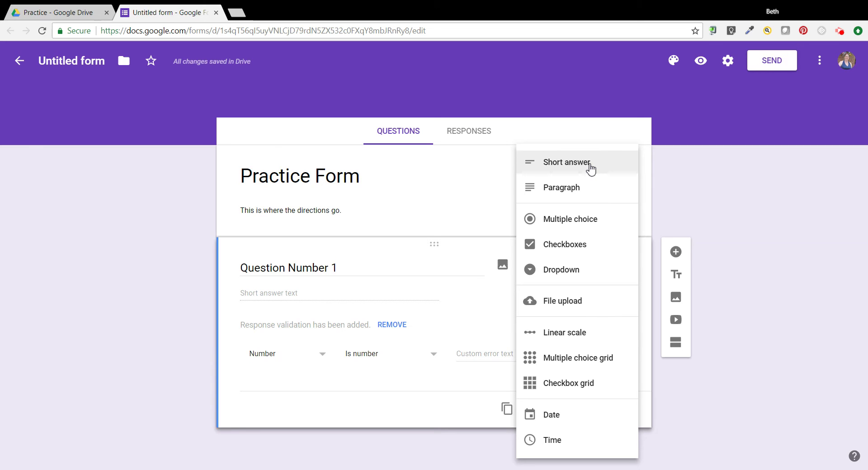
pyautogui.click(591, 164)
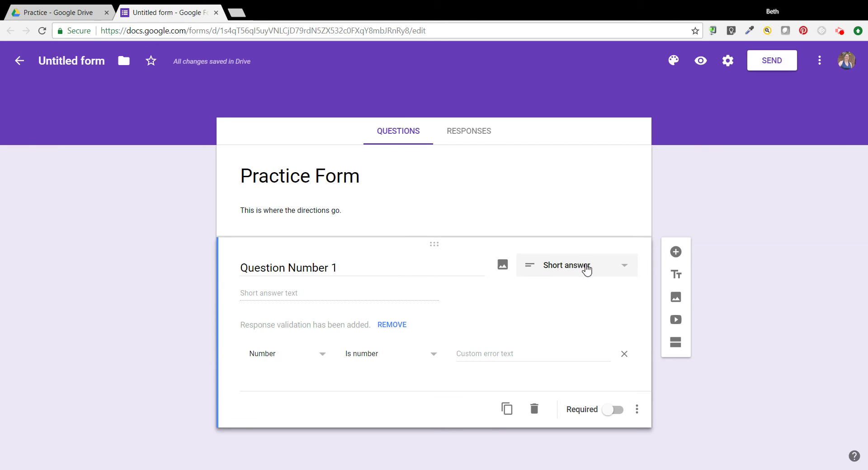
pyautogui.click(582, 267)
pyautogui.click(563, 194)
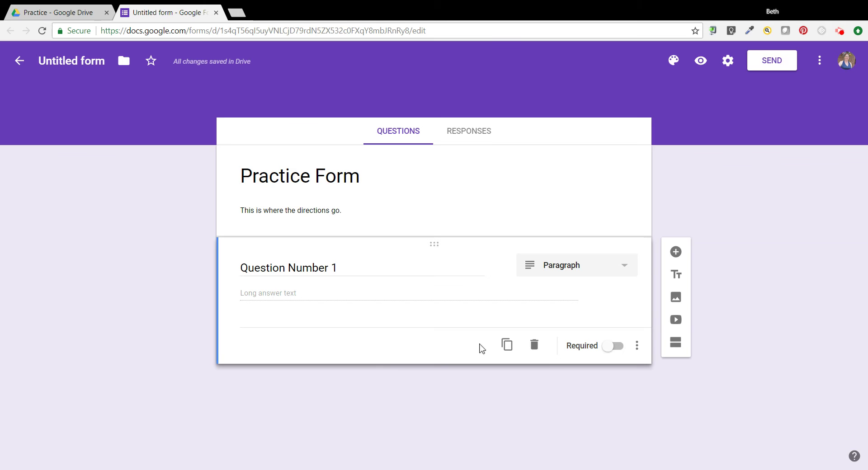
# Set Question Number 1 to Multiple choice and add three more answer options with their default labels
pyautogui.click(577, 280)
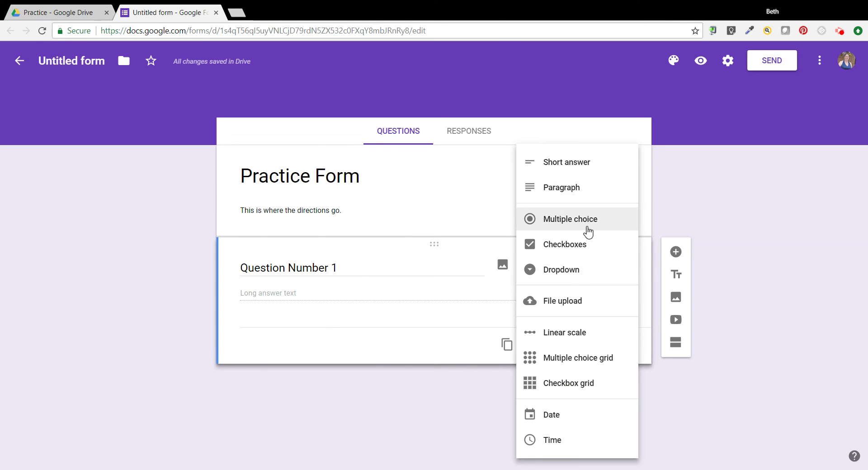
pyautogui.click(588, 232)
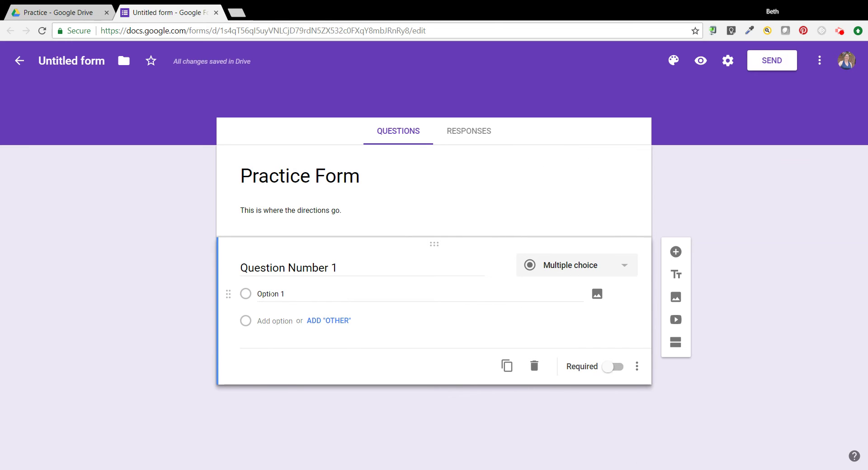
pyautogui.click(270, 295)
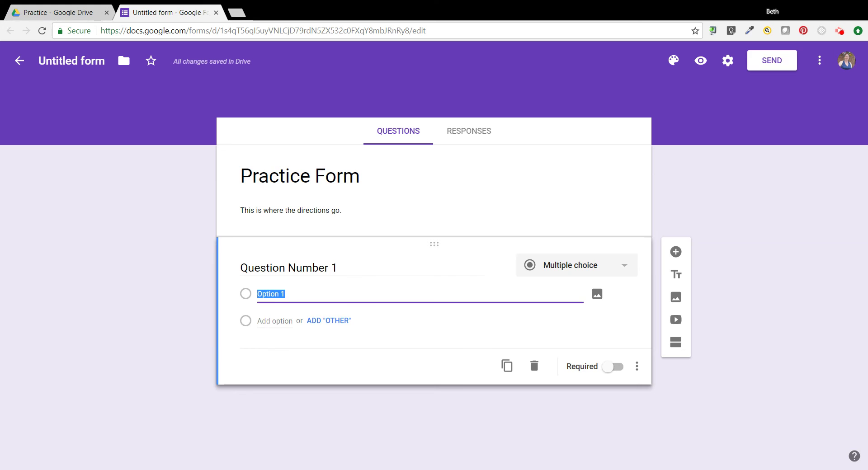
pyautogui.click(266, 321)
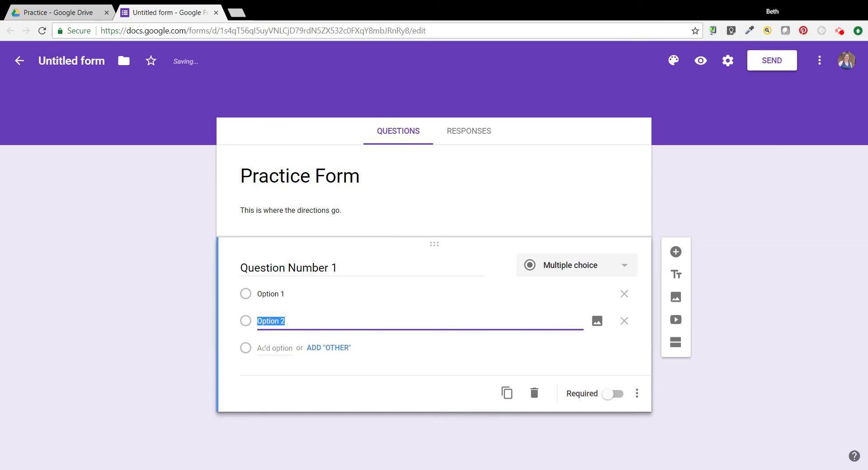
pyautogui.click(263, 348)
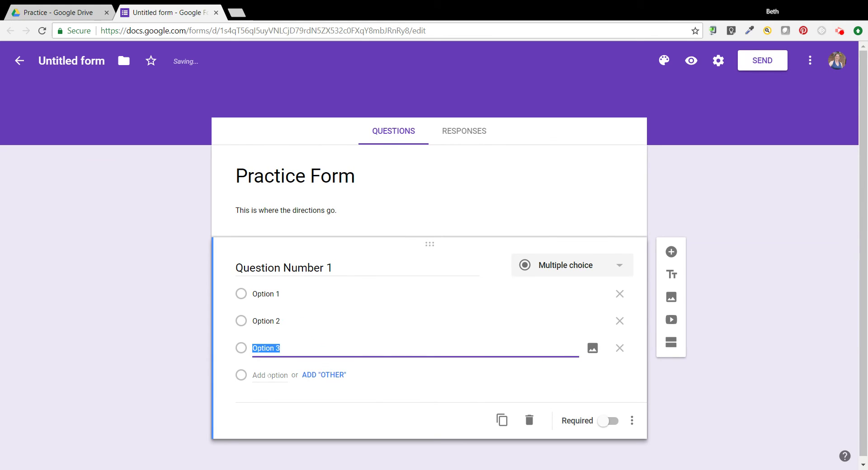
pyautogui.click(269, 376)
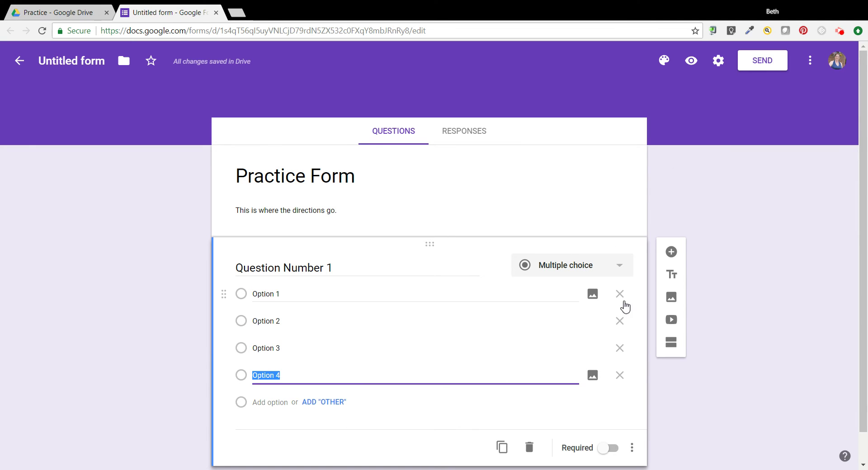
# Delete the first three answer options of Question Number 1, keeping only Option 4
pyautogui.click(620, 295)
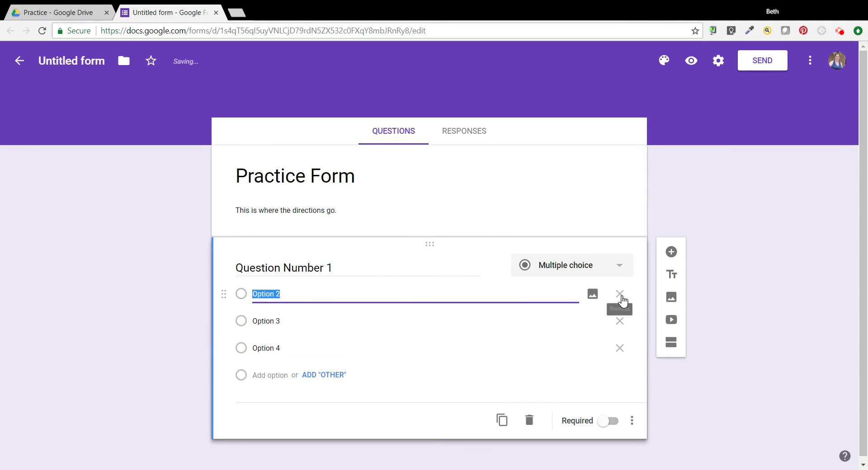
pyautogui.click(620, 295)
pyautogui.click(624, 296)
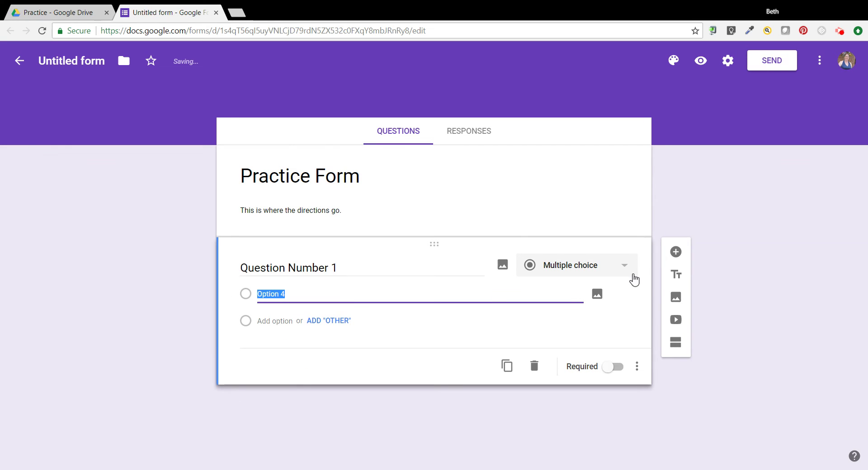
# Try the Checkboxes type on Question Number 1, and set its answer type to Dropdown
pyautogui.click(627, 262)
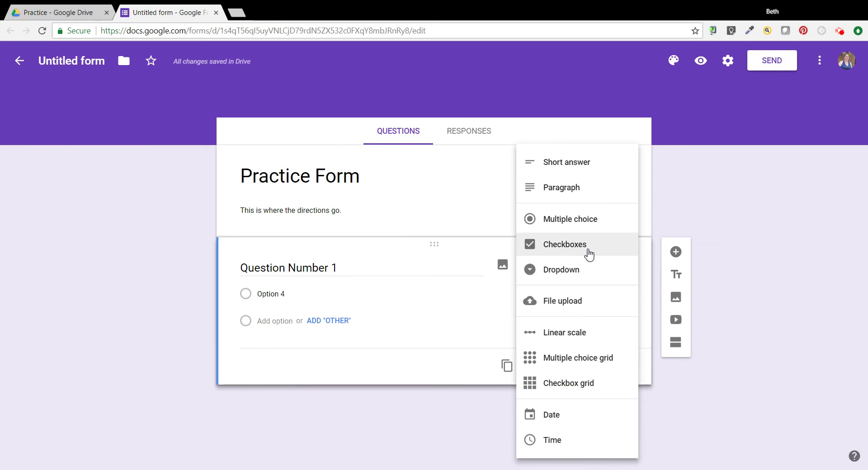
pyautogui.click(589, 254)
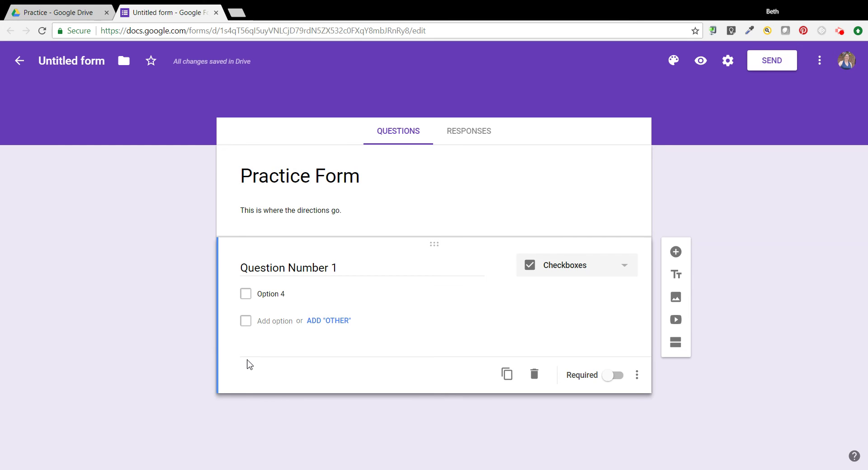
pyautogui.click(624, 267)
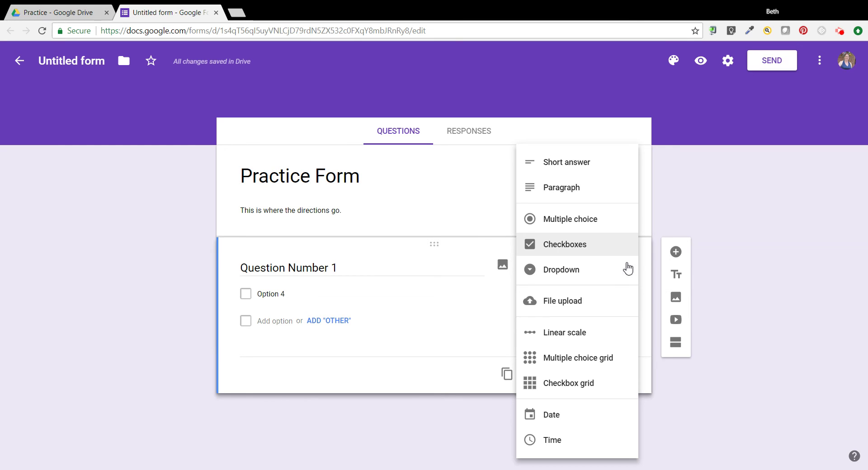
pyautogui.click(553, 277)
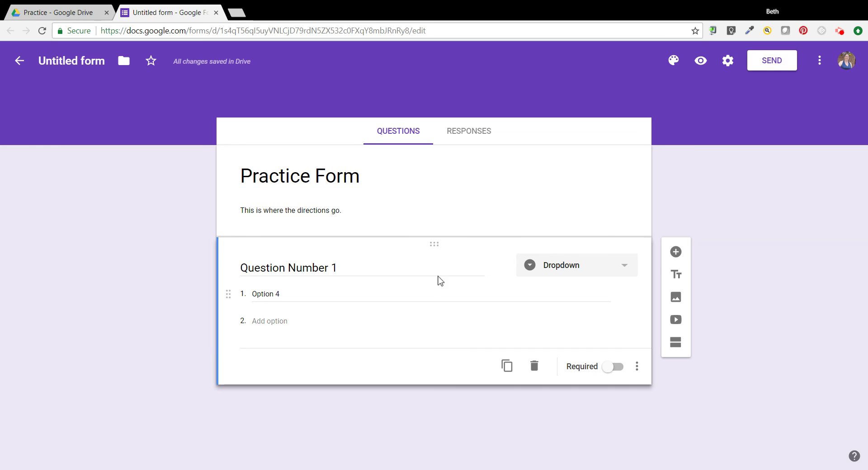
# Add two blank multiple choice questions below Question Number 1
pyautogui.click(674, 252)
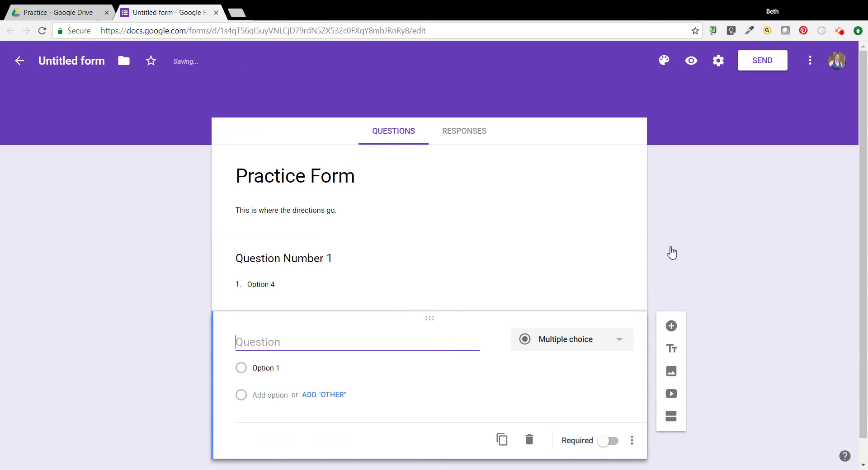
pyautogui.click(674, 329)
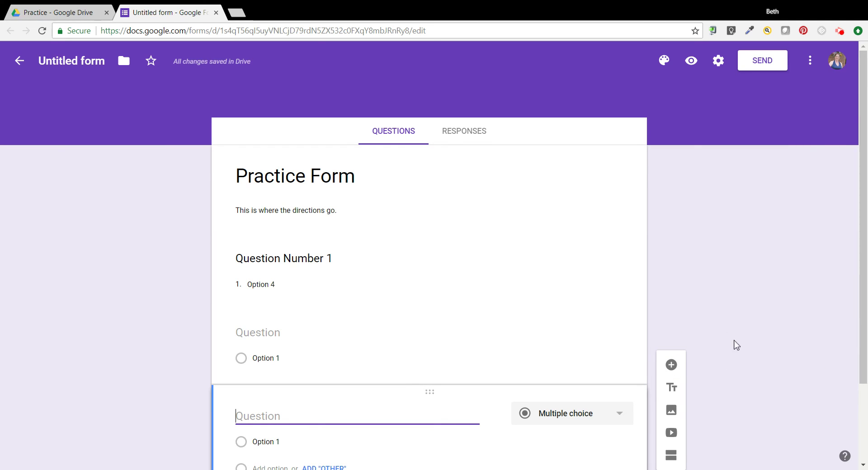
# Delete the last blank question and make the remaining blank question required
pyautogui.scroll(-2, 866, 293)
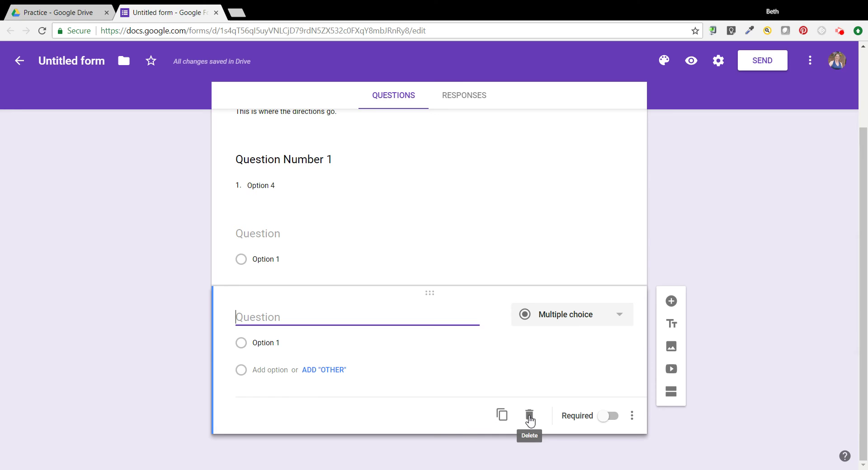
pyautogui.click(530, 420)
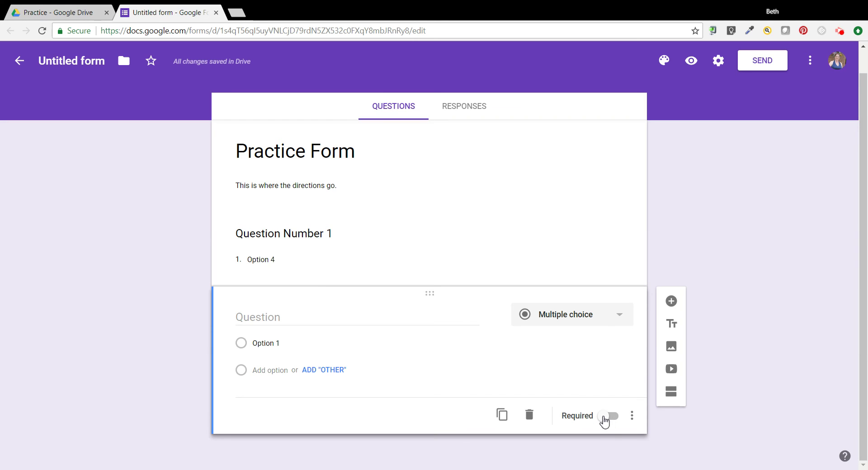
pyautogui.click(604, 418)
# Rename the form file as "Change This", leaving the title inside the form as it is
pyautogui.click(70, 61)
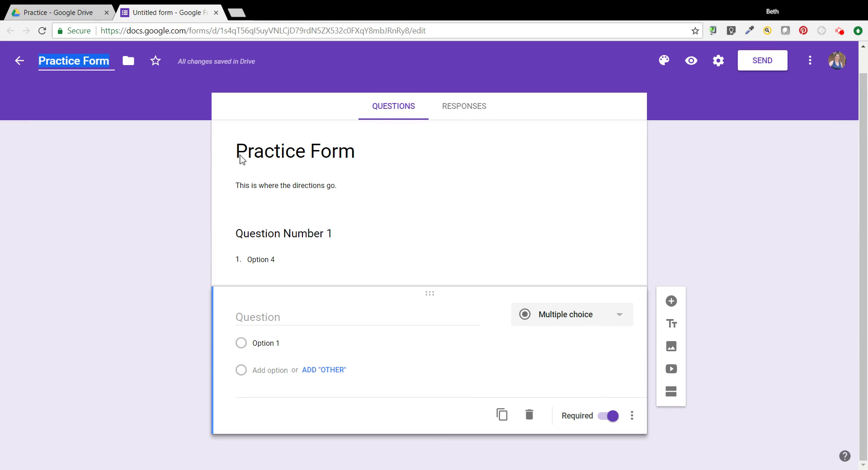
pyautogui.write('Change')
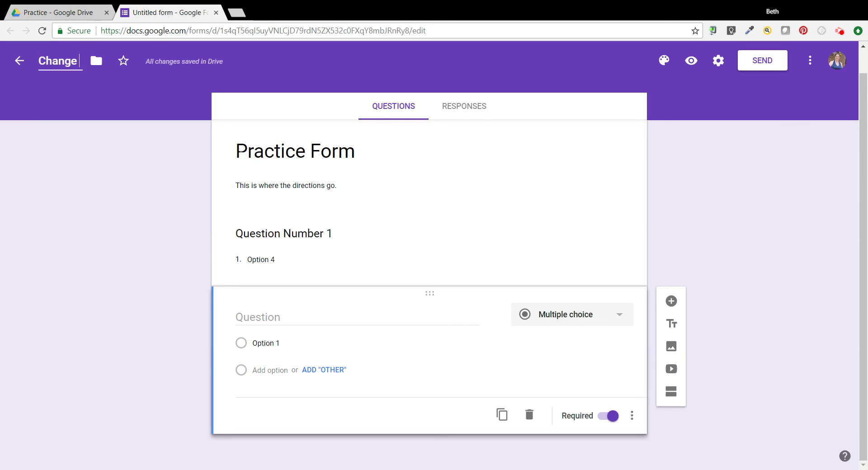
pyautogui.write(' This')
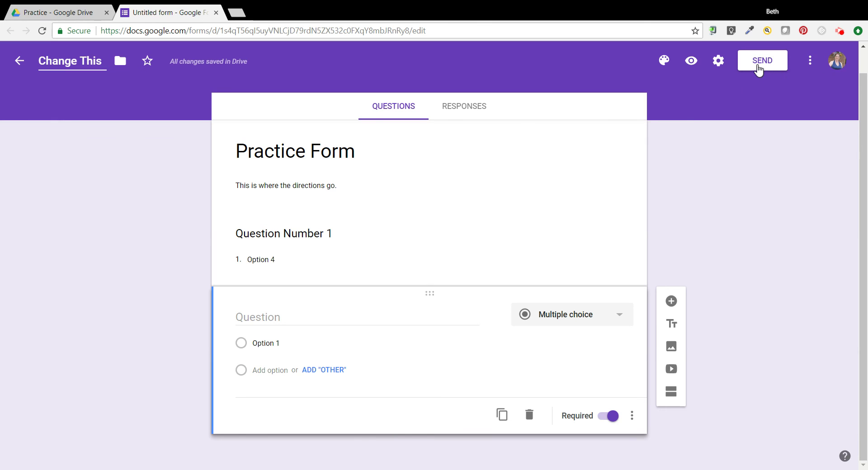
# Copy the form's full-length sharing link from the send options and close them
pyautogui.click(758, 70)
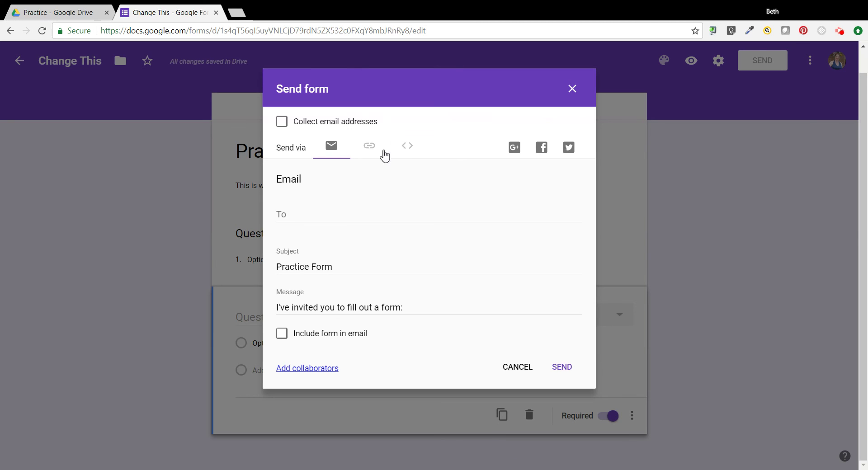
pyautogui.click(370, 146)
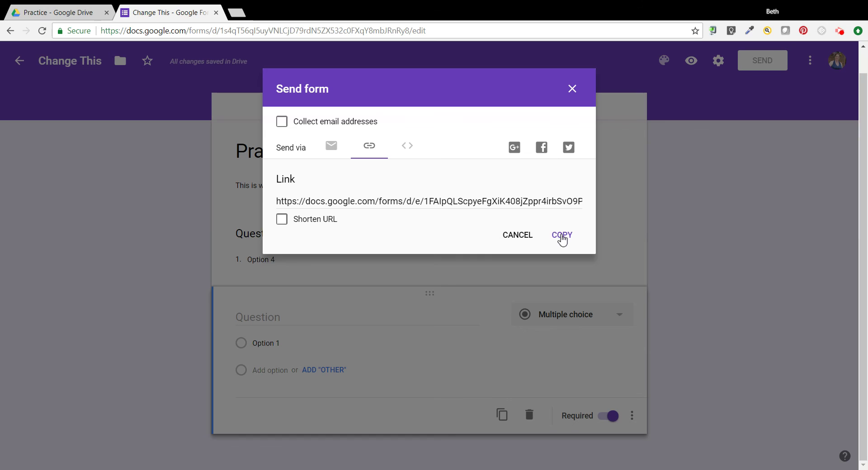
pyautogui.click(562, 236)
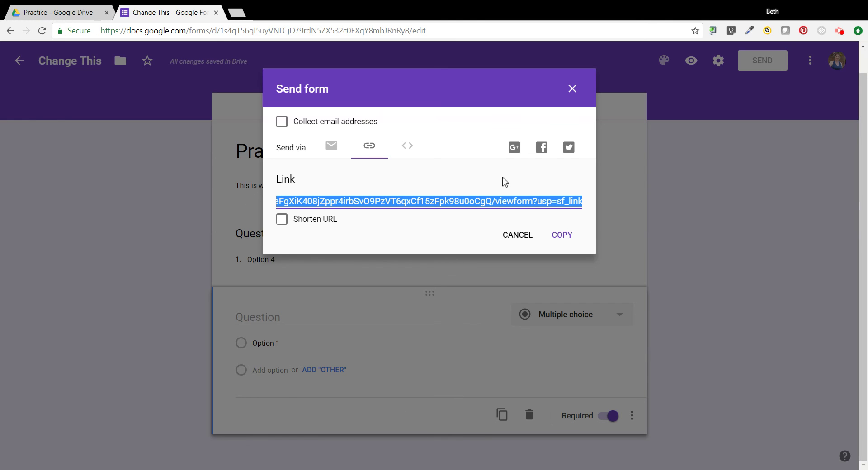
pyautogui.click(573, 89)
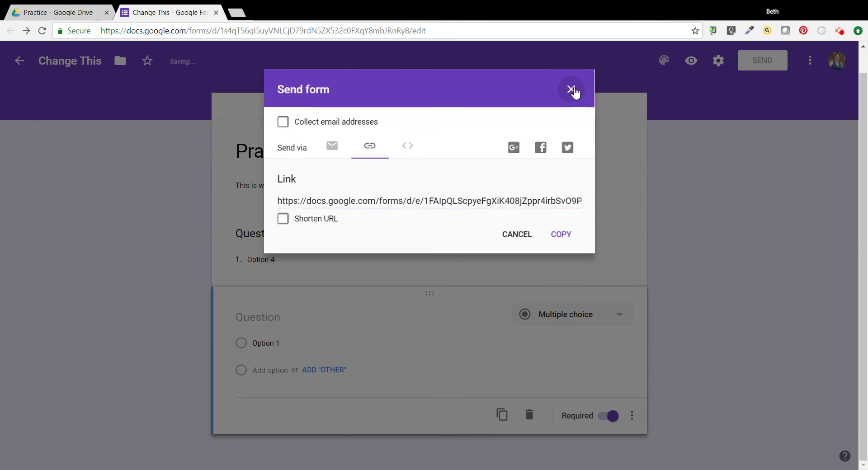